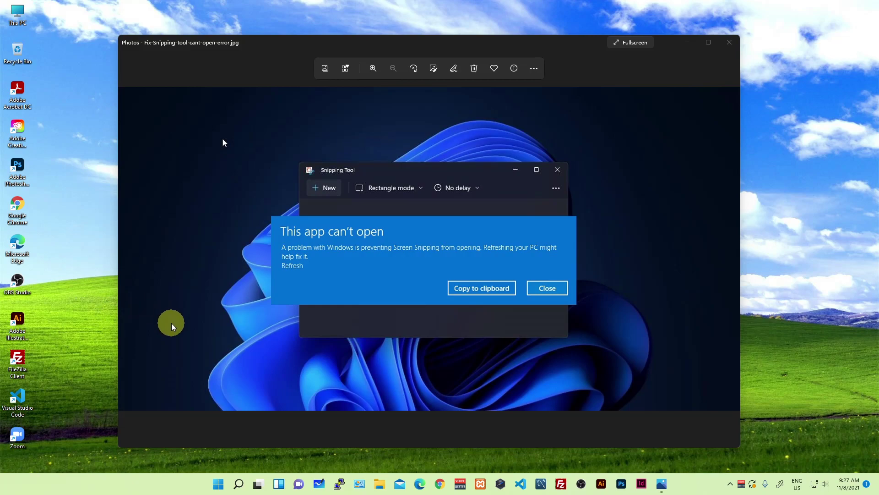
Open the Windows Update page in Settings and check for updates awaiting installation or restart
{"action": "right_click", "coordinate": [218, 483]}
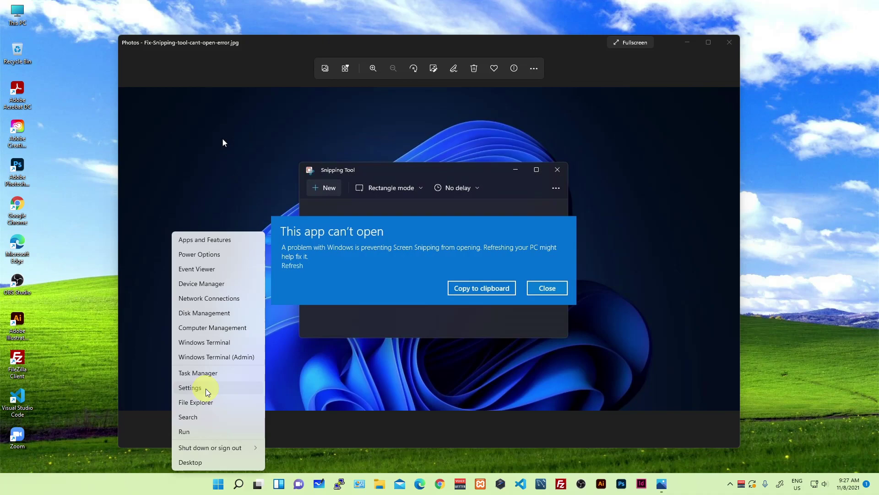
{"action": "left_click", "coordinate": [206, 389]}
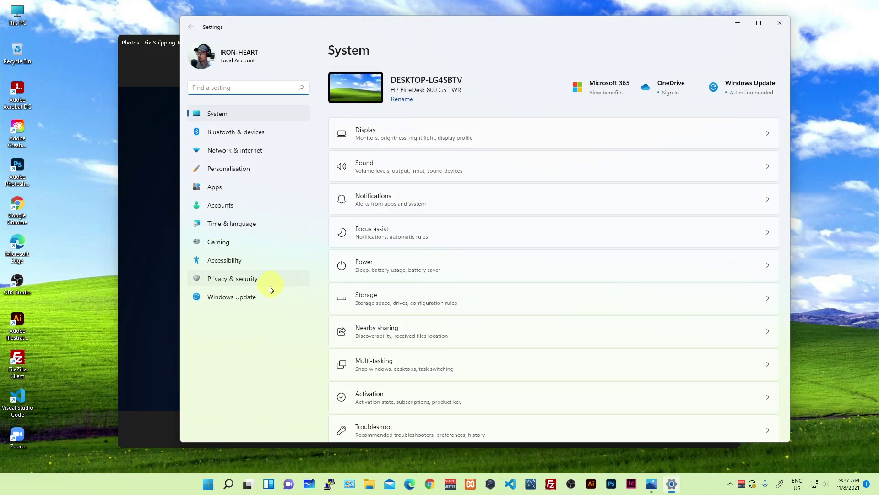
{"action": "left_click", "coordinate": [241, 301]}
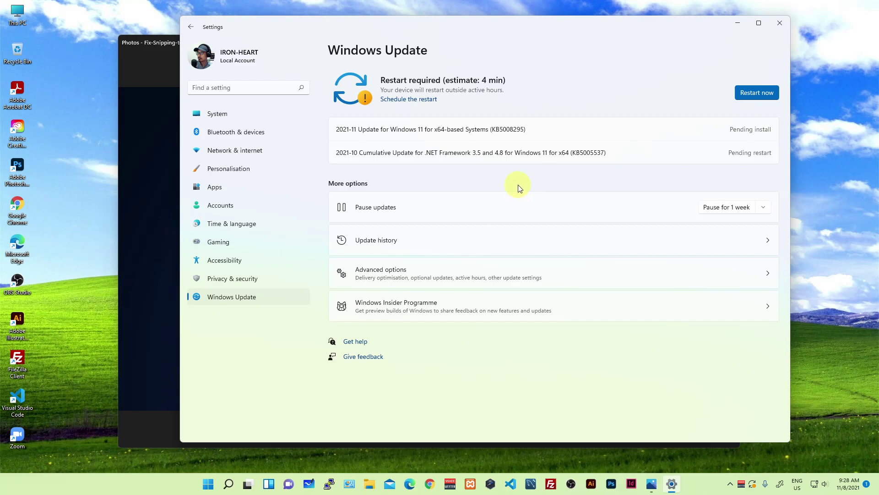
Launch Snipping Tool from the recent searches, minimize Settings and place the tool's window over the error screenshot in Photos
{"action": "left_click", "coordinate": [224, 185]}
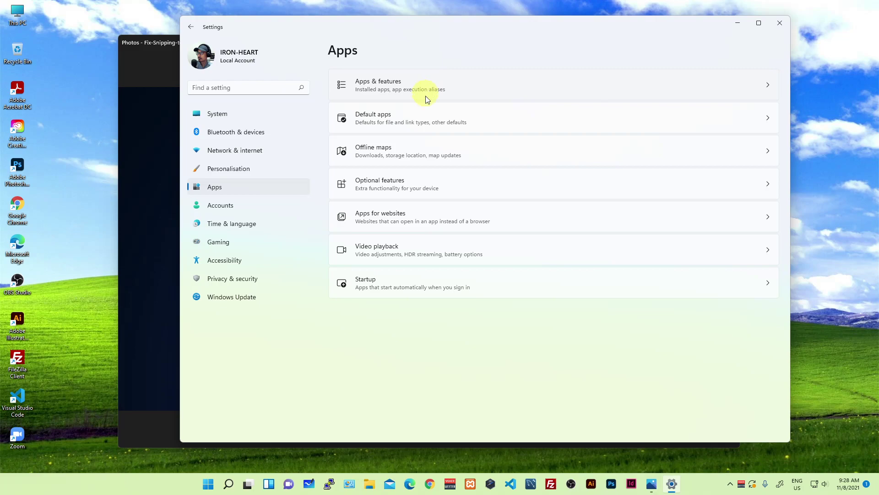
{"action": "left_click", "coordinate": [229, 482]}
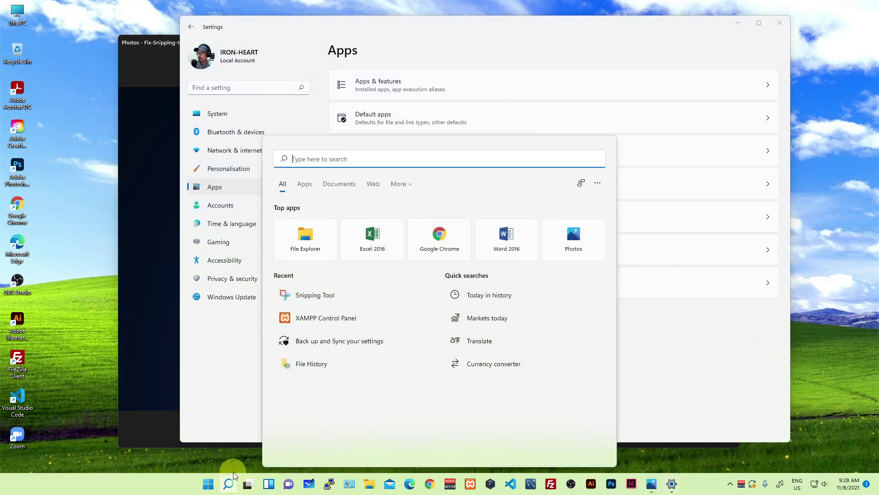
{"action": "left_click", "coordinate": [324, 298]}
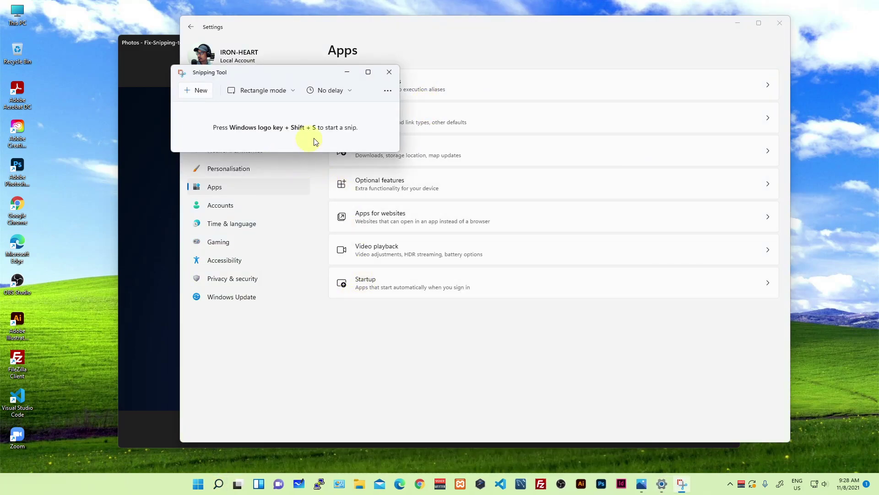
{"action": "left_click", "coordinate": [734, 24]}
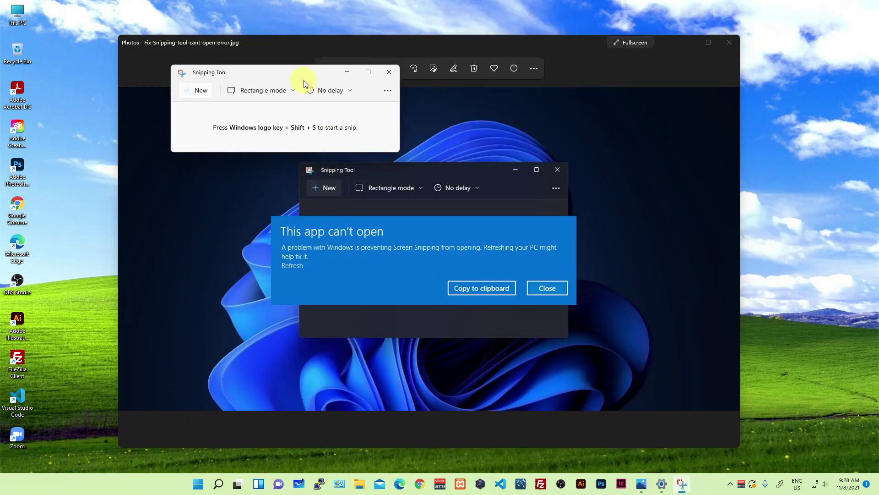
{"action": "left_click_drag", "start_coordinate": [304, 81], "coordinate": [403, 135]}
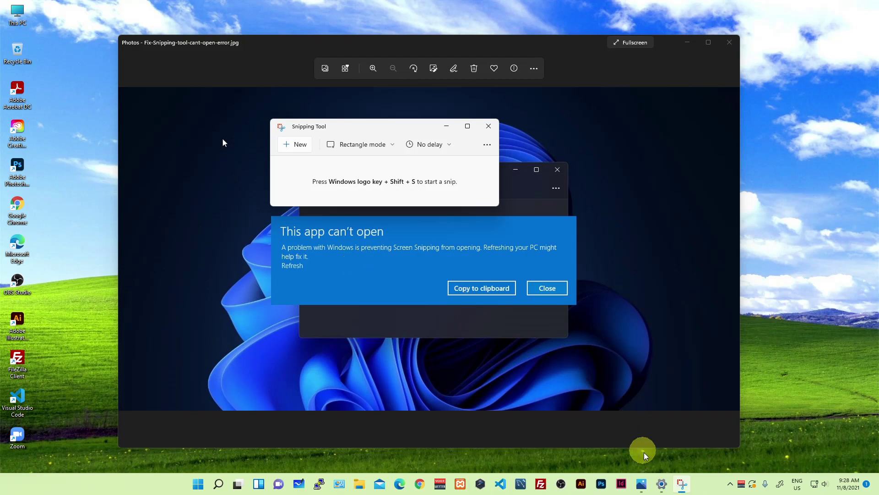
Switch back to Settings and search the installed apps under Apps & features for SNIP
{"action": "left_click", "coordinate": [661, 484]}
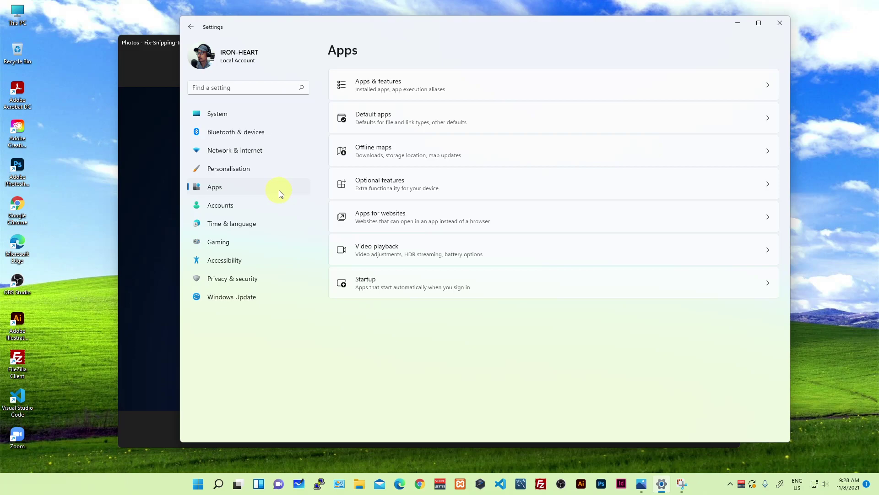
{"action": "right_click", "coordinate": [200, 484]}
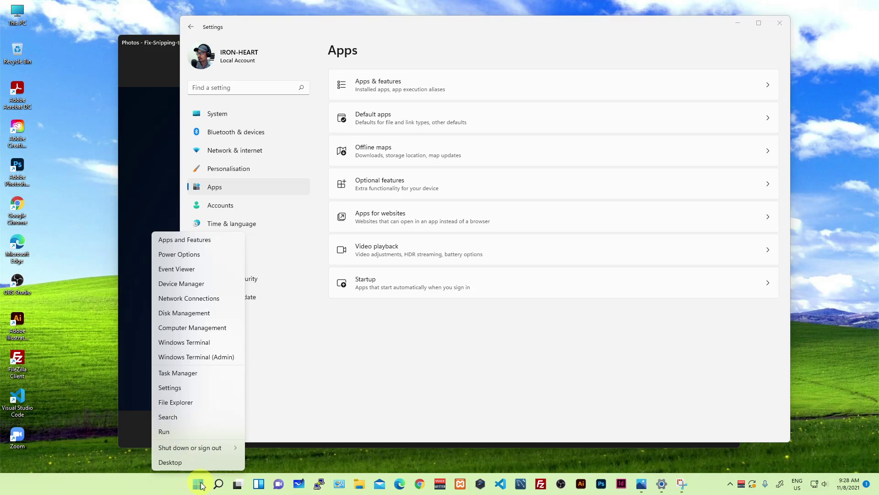
{"action": "left_click", "coordinate": [280, 337]}
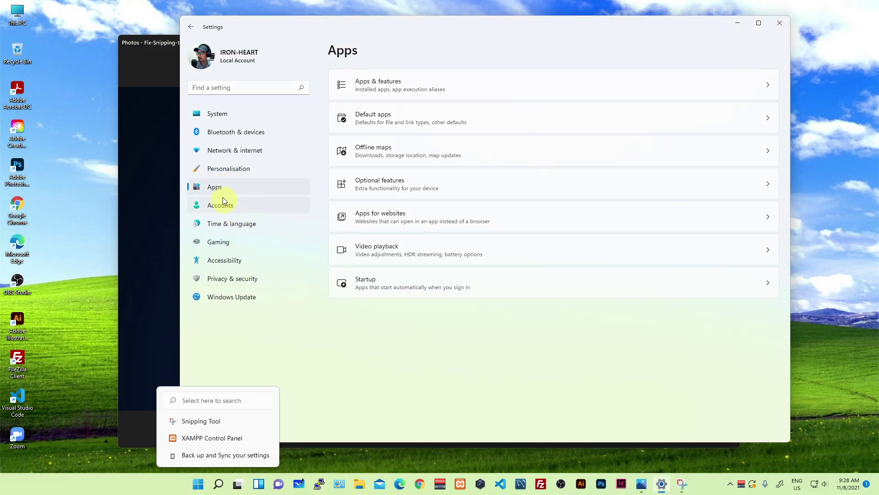
{"action": "left_click", "coordinate": [198, 483]}
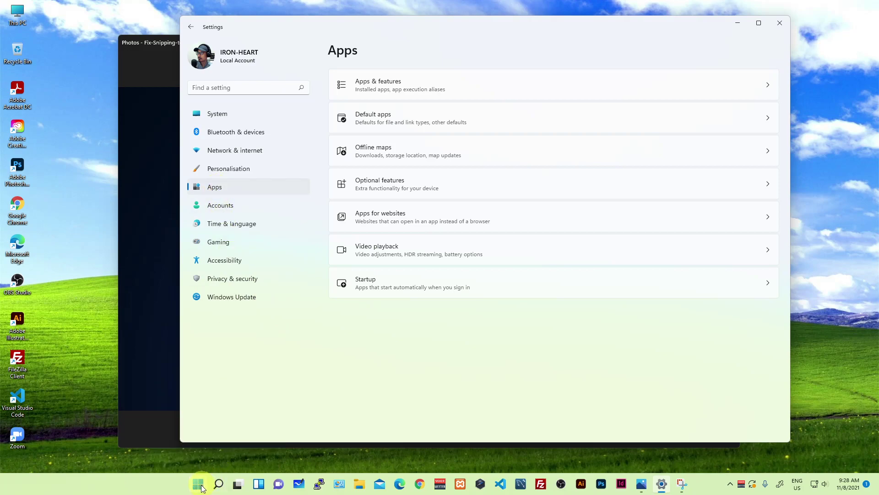
{"action": "left_click", "coordinate": [414, 87]}
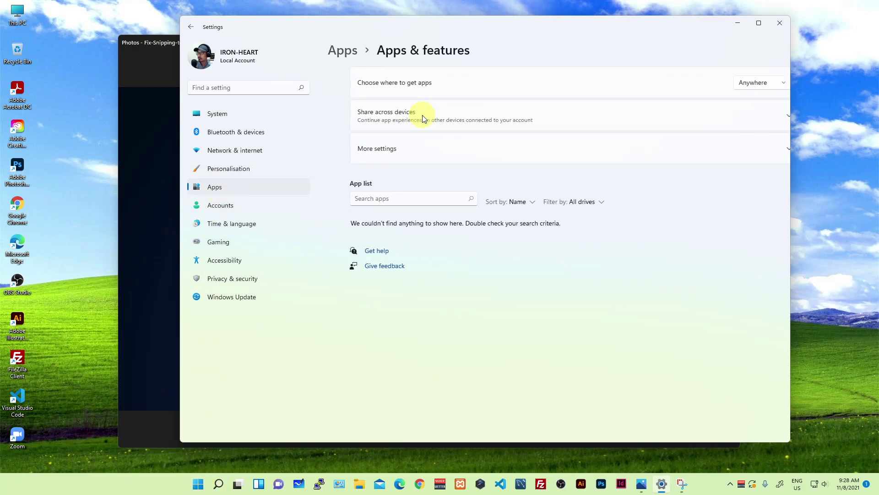
{"action": "left_click", "coordinate": [371, 198]}
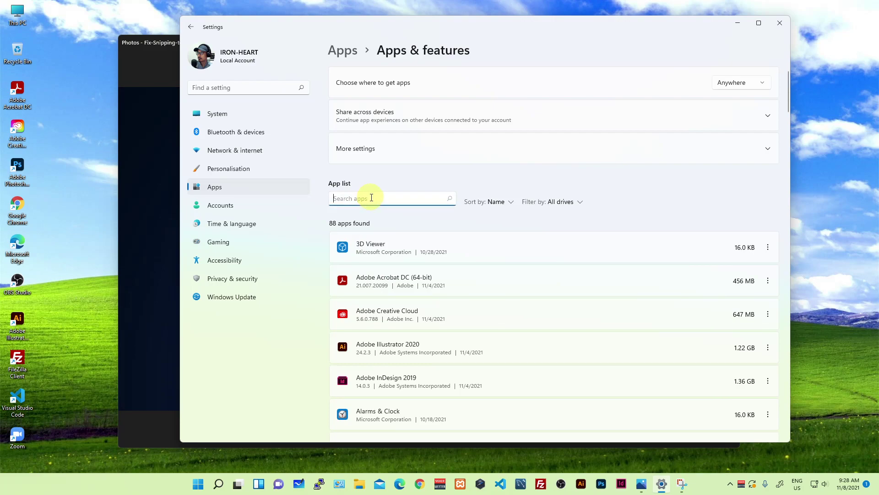
{"action": "type", "text": "SNIP"}
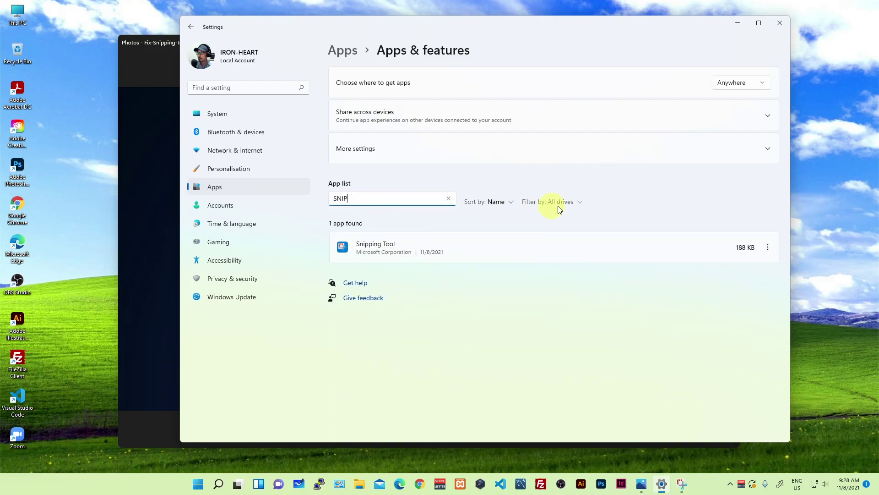
Open Snipping Tool's advanced options and examine its Terminate, Repair, Reset and Uninstall options
{"action": "left_click", "coordinate": [768, 248]}
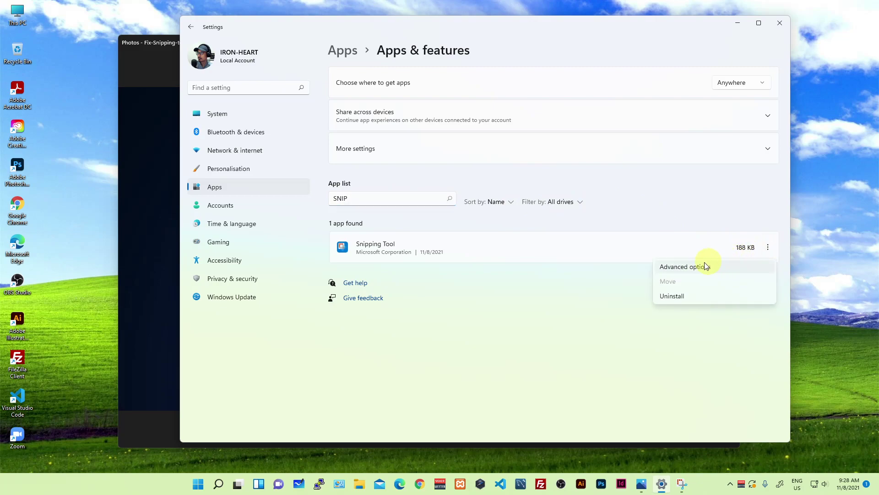
{"action": "left_click", "coordinate": [691, 266]}
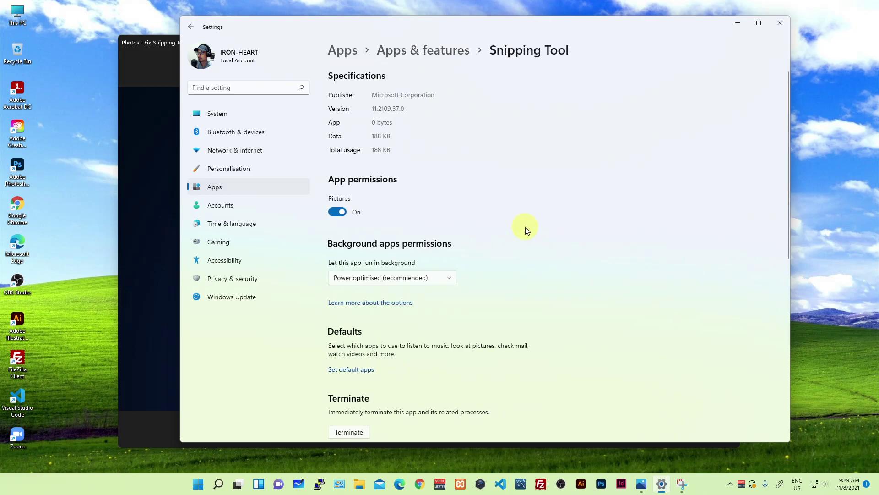
{"action": "scroll", "coordinate": [526, 230], "scroll_direction": "down", "scroll_amount": 5}
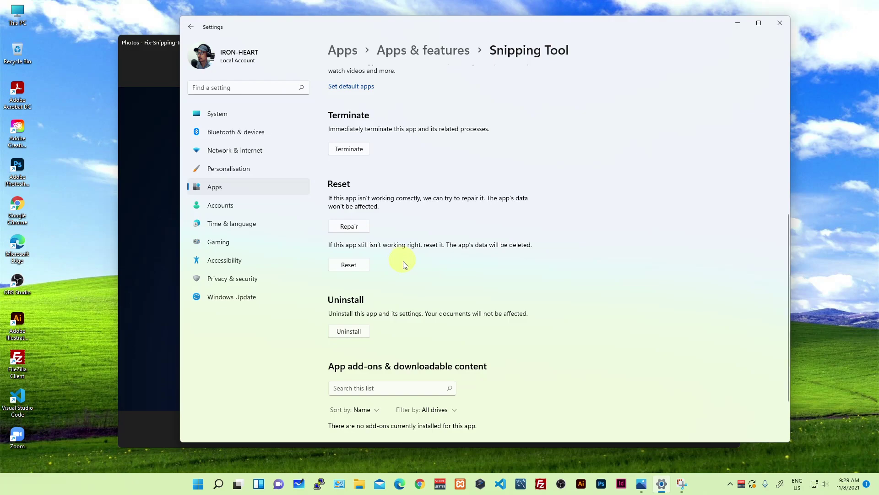
Open the Date & time settings and turn off setting the time automatically
{"action": "left_click", "coordinate": [235, 227]}
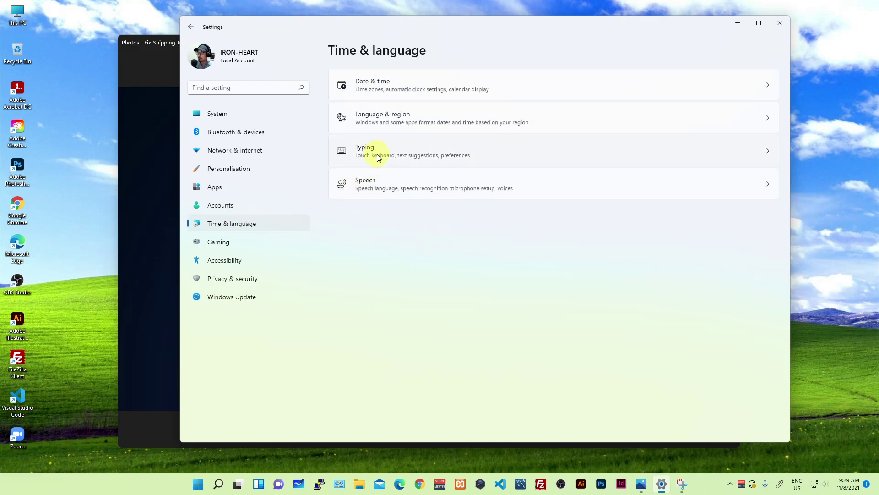
{"action": "left_click", "coordinate": [435, 95]}
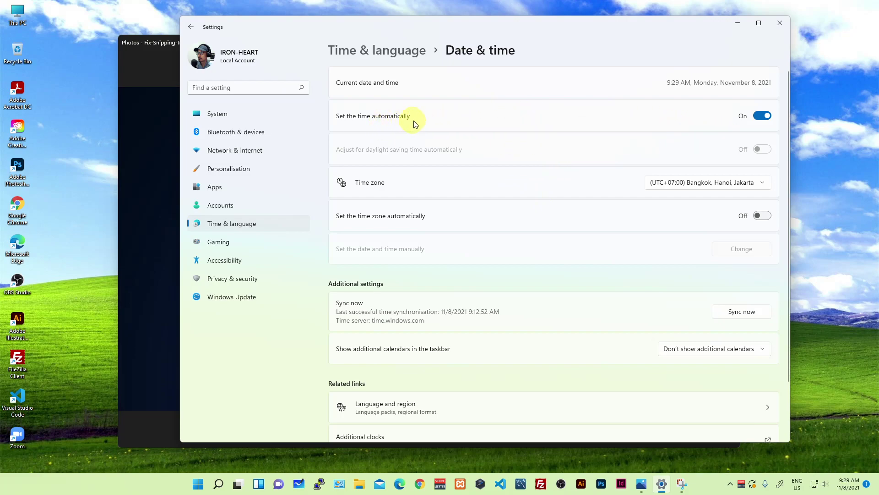
{"action": "left_click", "coordinate": [763, 117]}
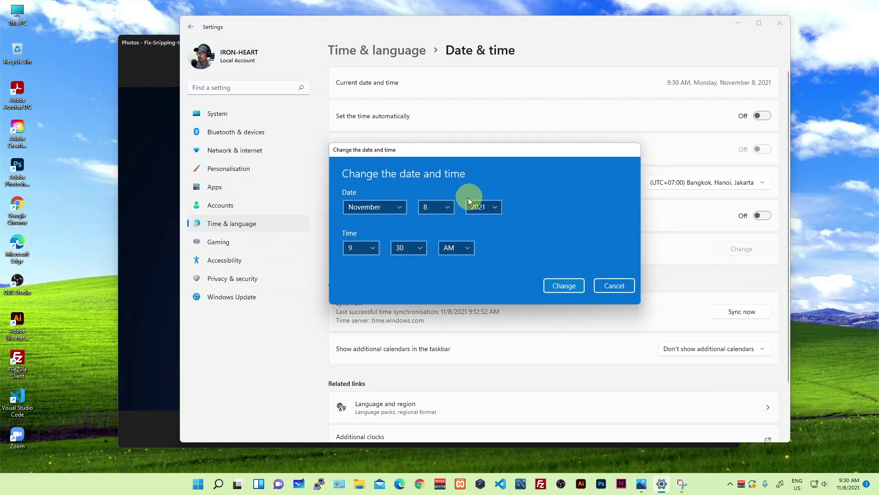
Manually set the system date to October 31, 2021 and apply the change
{"action": "left_click", "coordinate": [401, 206]}
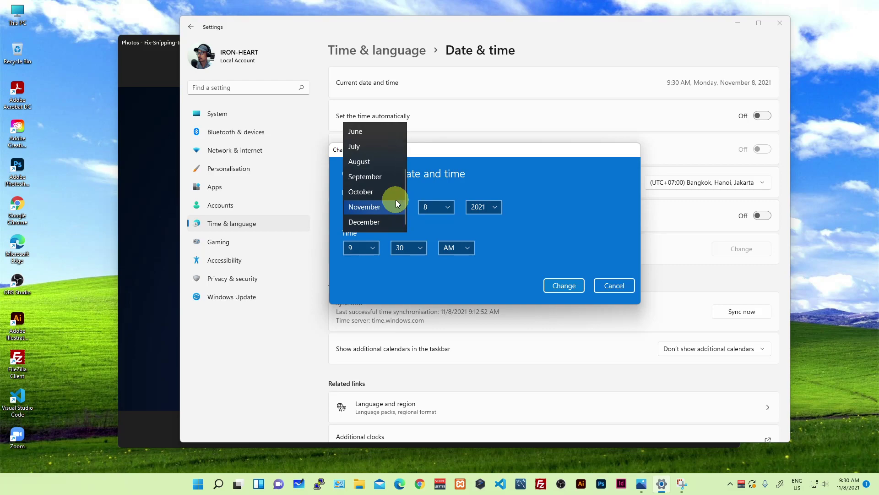
{"action": "left_click", "coordinate": [372, 192]}
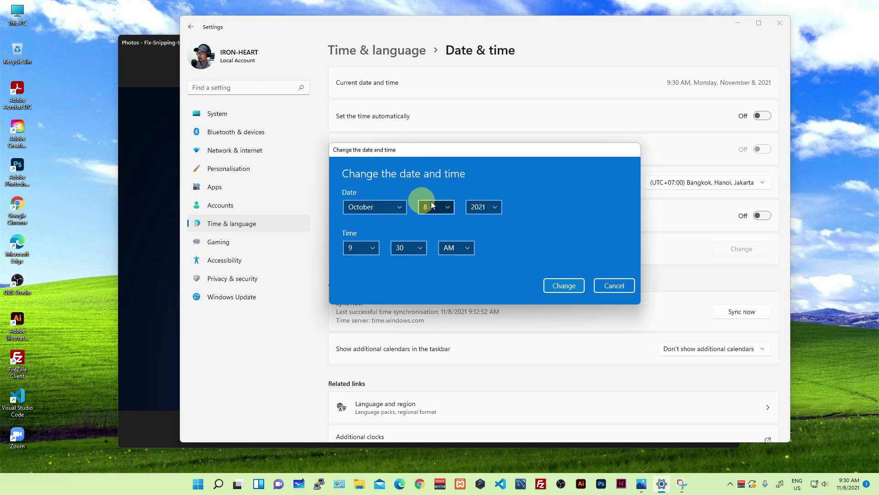
{"action": "left_click", "coordinate": [433, 207]}
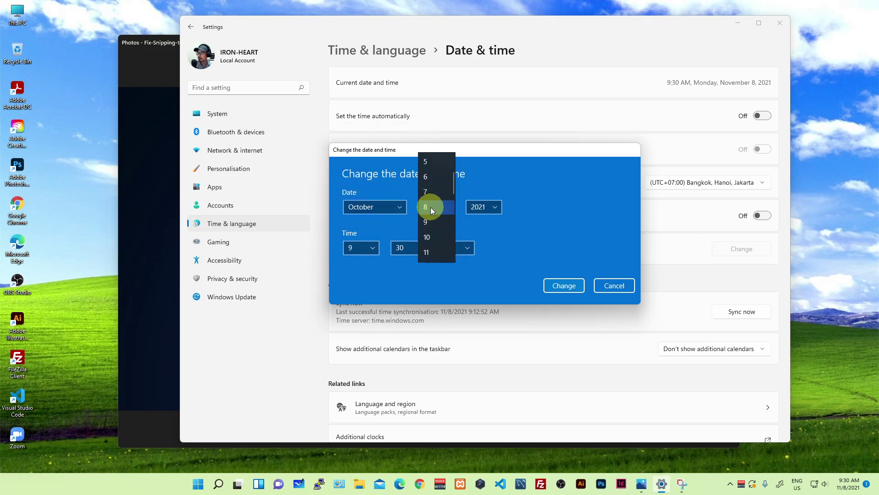
{"action": "scroll", "coordinate": [430, 207], "scroll_direction": "down", "scroll_amount": 7}
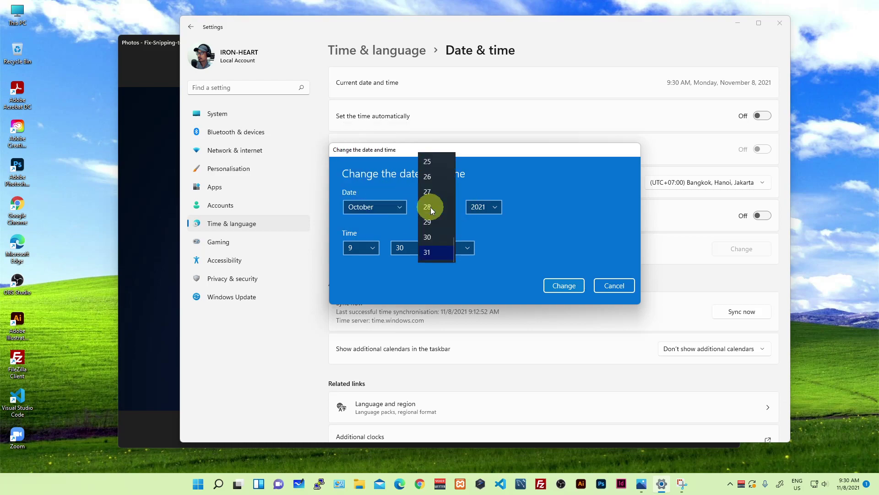
{"action": "left_click", "coordinate": [434, 250]}
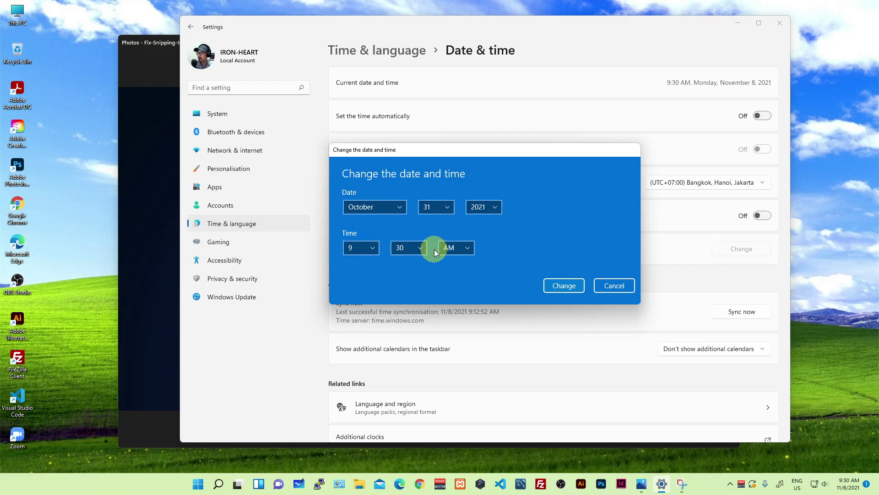
{"action": "left_click", "coordinate": [556, 287]}
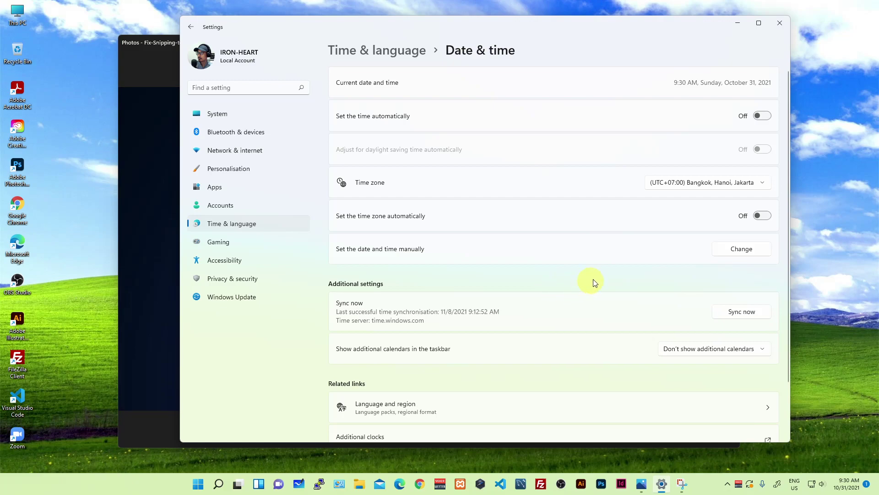
Minimize the Photos and Settings windows and close Snipping Tool
{"action": "left_click", "coordinate": [161, 67]}
{"action": "left_click", "coordinate": [686, 47]}
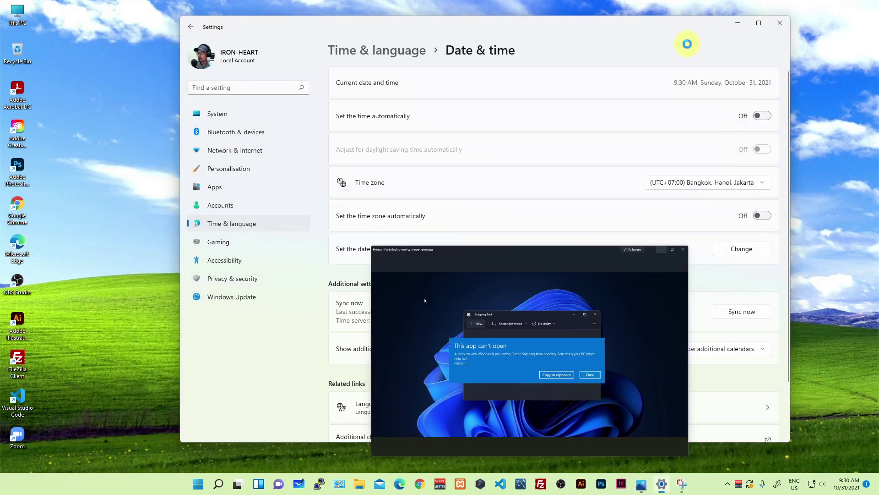
{"action": "left_click", "coordinate": [734, 23]}
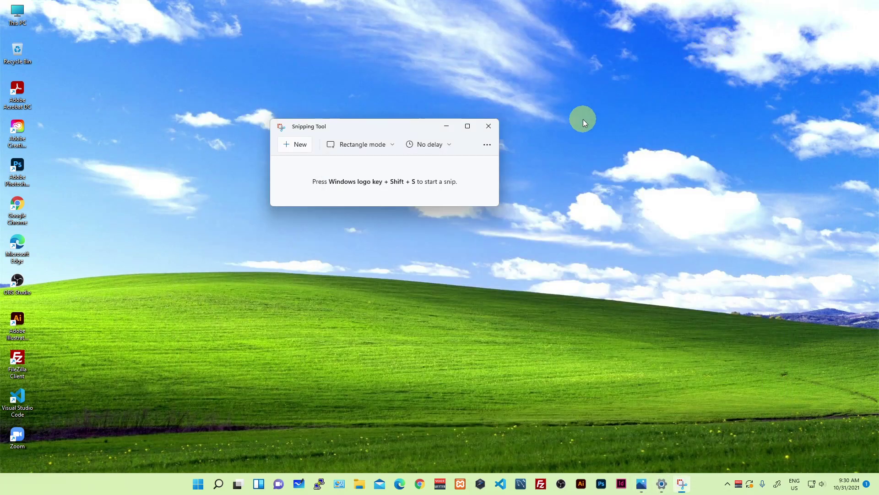
{"action": "left_click", "coordinate": [489, 128]}
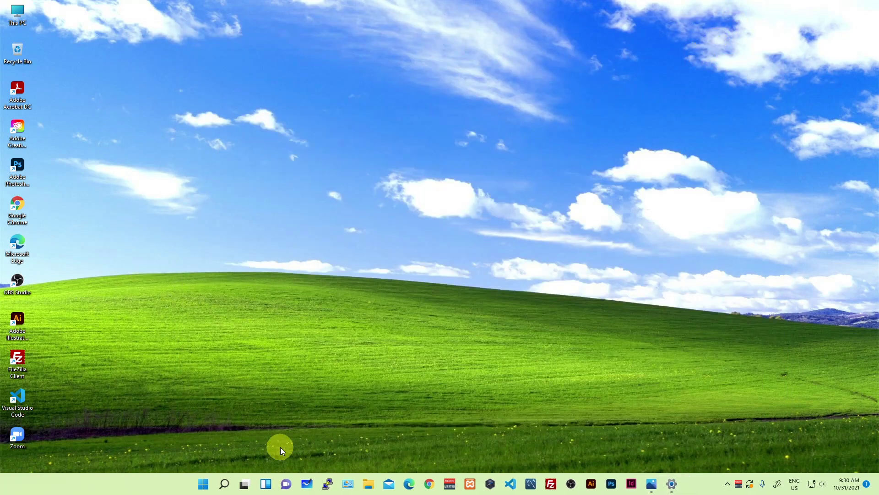
Search Windows for SNIPP and launch Snipping Tool
{"action": "left_click", "coordinate": [229, 484]}
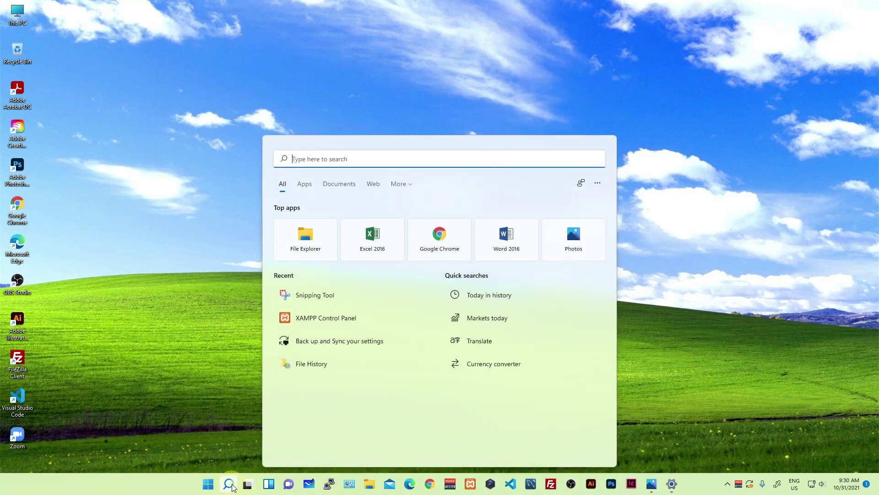
{"action": "type", "text": "SNIPP"}
{"action": "key", "text": "Return"}
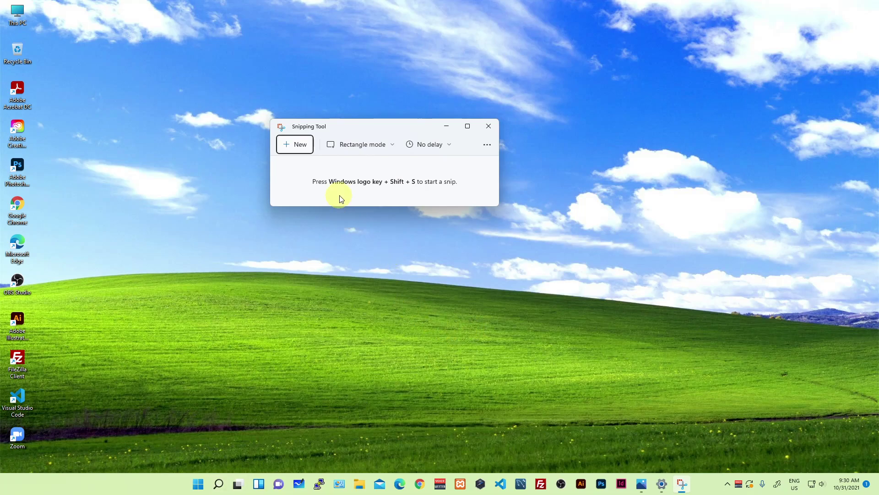
Capture a rectangular snip of the desktop area containing the icons, then move the Snipping Tool window toward the middle of the desktop
{"action": "left_click", "coordinate": [290, 145]}
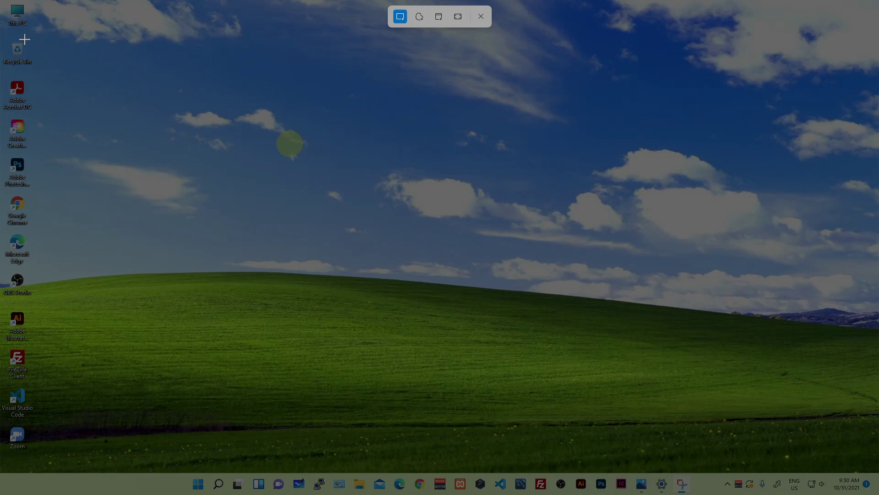
{"action": "left_click_drag", "start_coordinate": [3, 3], "coordinate": [217, 387]}
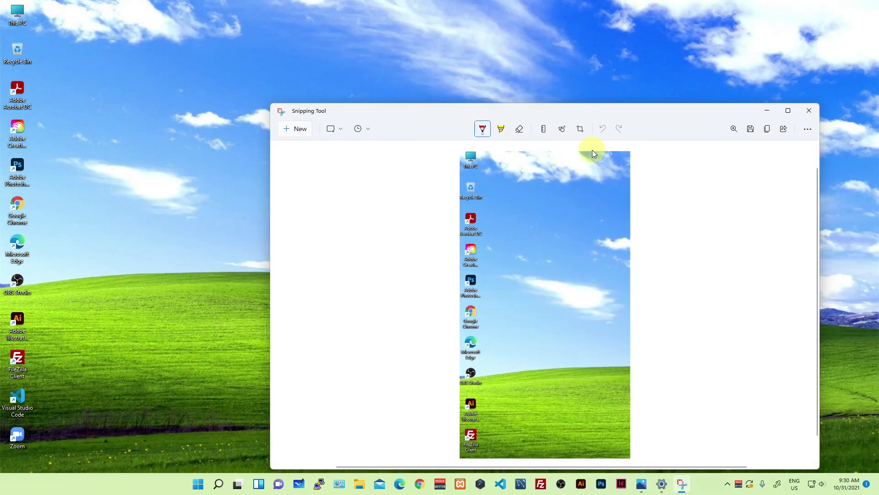
{"action": "left_click_drag", "start_coordinate": [623, 108], "coordinate": [520, 35]}
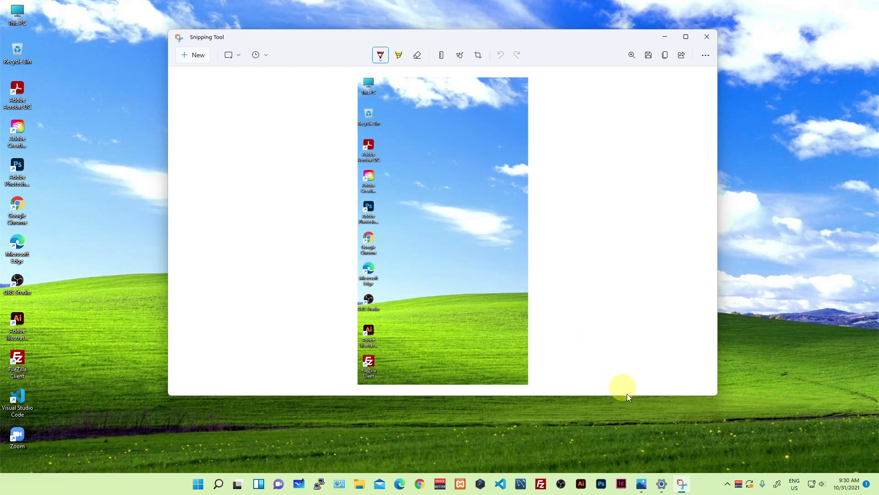
Turn automatic time setting back on in the date and time settings, then close Settings and Snipping Tool
{"action": "left_click", "coordinate": [662, 484]}
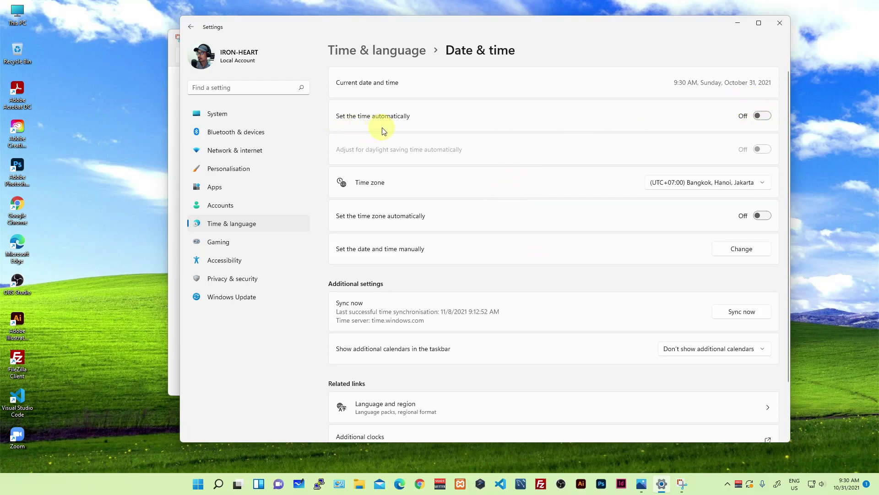
{"action": "left_click", "coordinate": [763, 118]}
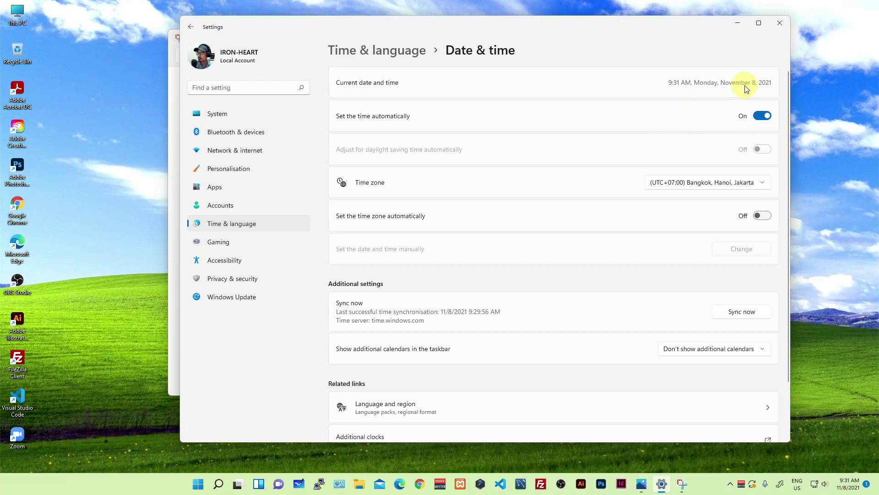
{"action": "left_click", "coordinate": [781, 23]}
{"action": "left_click", "coordinate": [704, 36]}
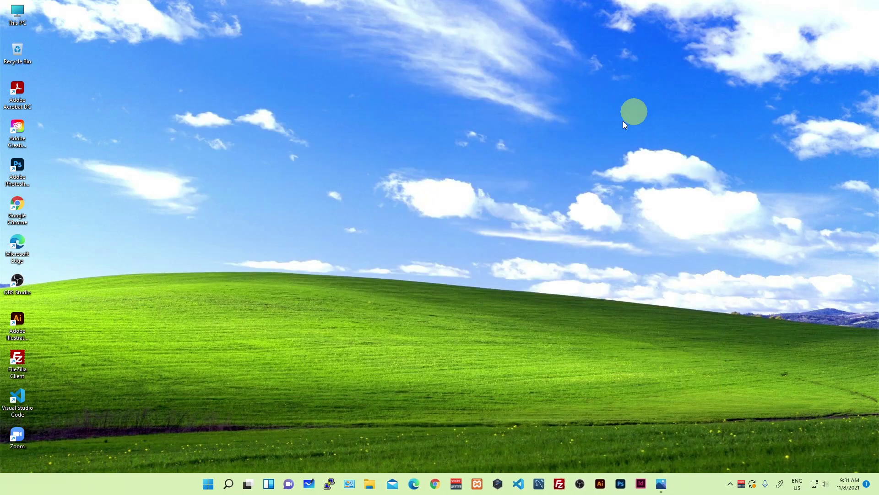
Search Windows for SNIPP and relaunch Snipping Tool with automatic time enabled
{"action": "left_click", "coordinate": [240, 484]}
{"action": "type", "text": "SNIPP"}
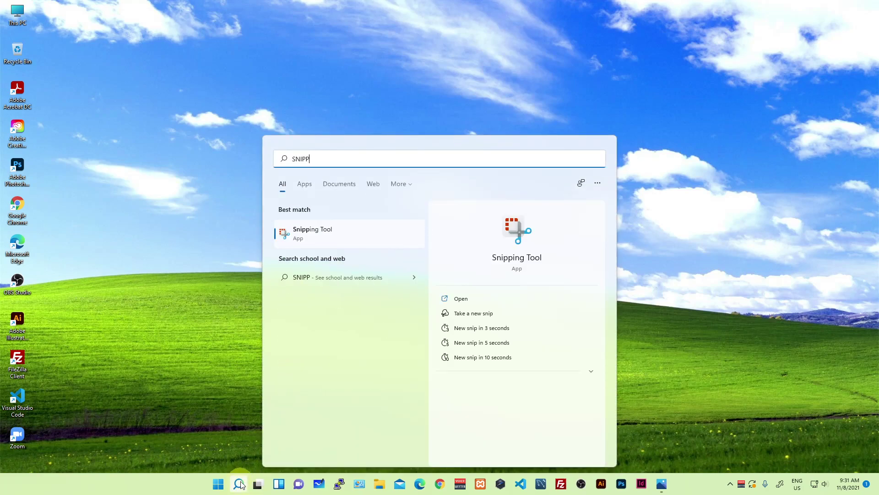
{"action": "key", "text": "Return"}
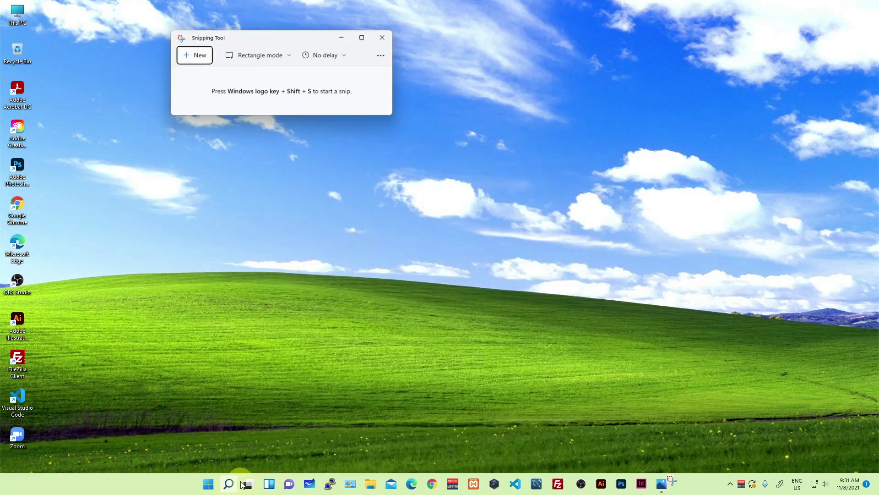
Move the Snipping Tool window toward the middle of the desktop and capture a large rectangular snip of the wallpaper's clouds and hill
{"action": "left_click_drag", "start_coordinate": [300, 35], "coordinate": [428, 115]}
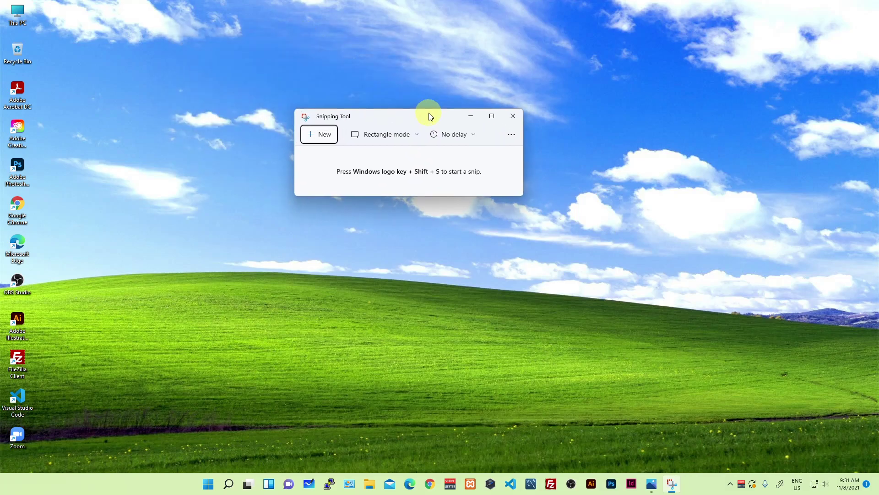
{"action": "left_click", "coordinate": [315, 140]}
{"action": "left_click_drag", "start_coordinate": [273, 91], "coordinate": [801, 383]}
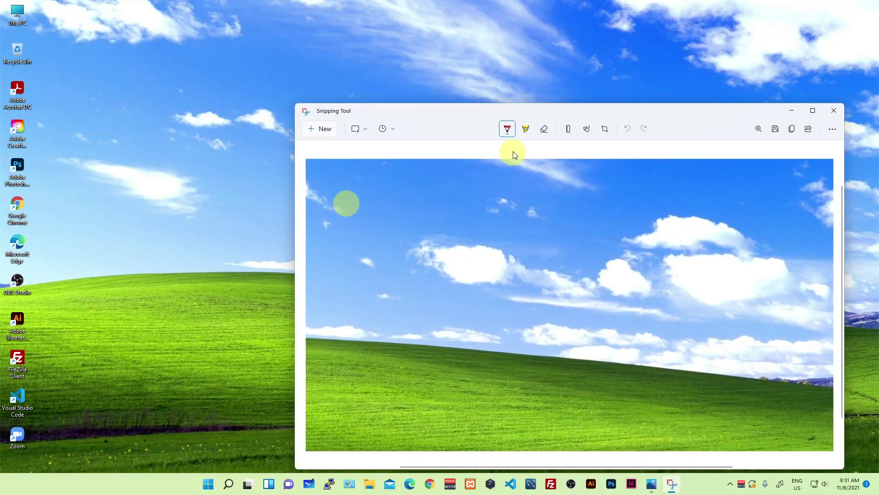